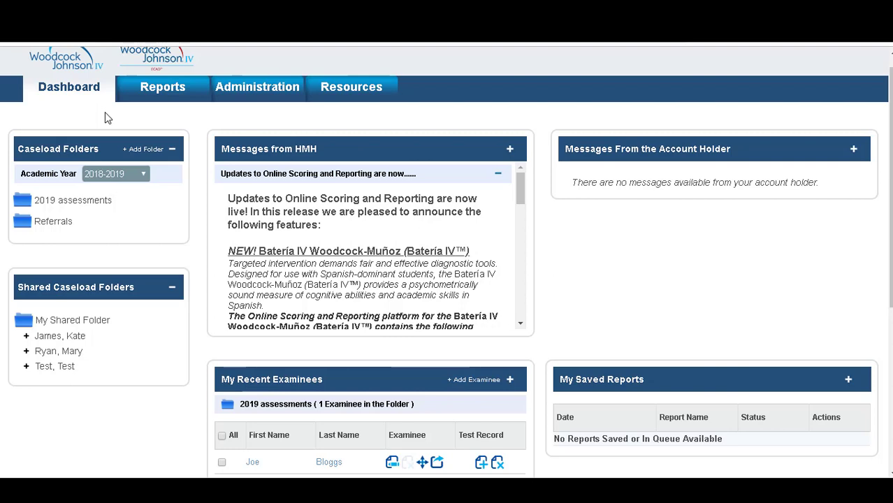
# Open the WJ IV report options and set the confidence band to 95%.
pyautogui.click(175, 94)
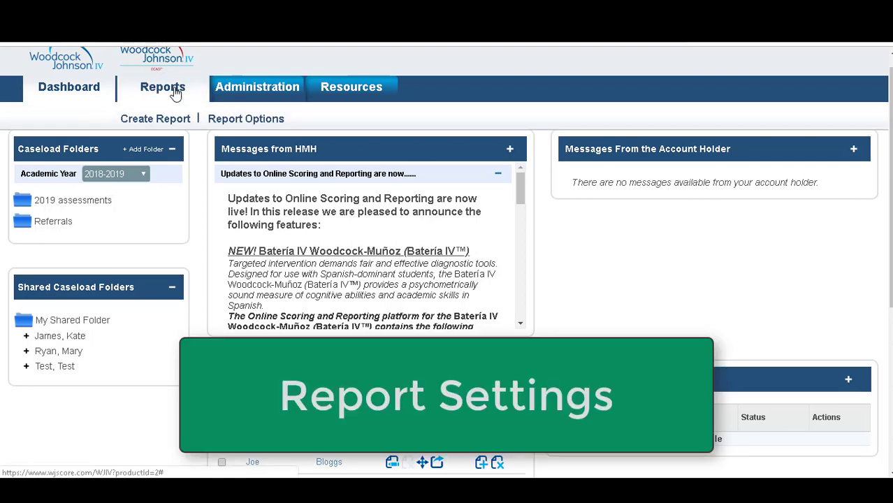
pyautogui.moveTo(239, 121)
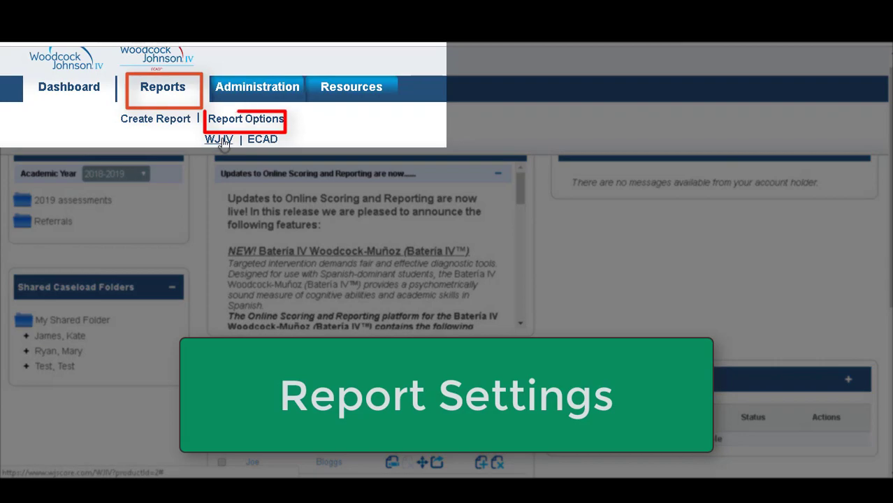
pyautogui.click(219, 140)
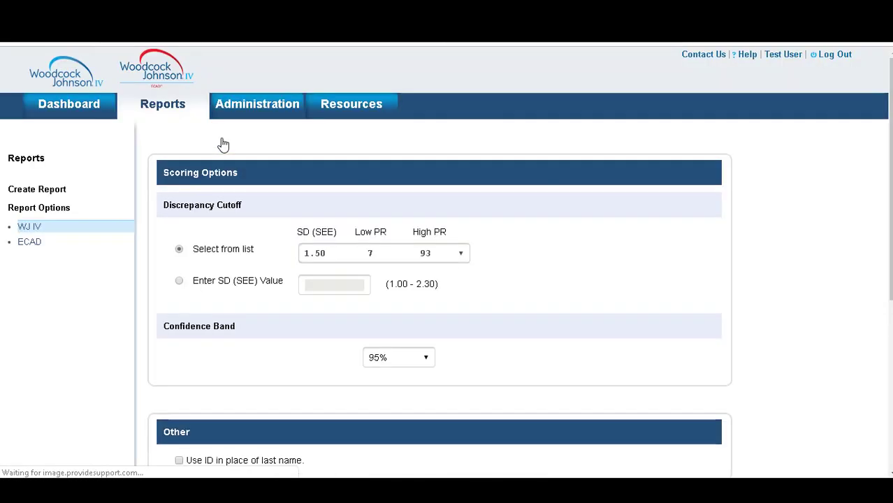
pyautogui.scroll(-3, 313, 345)
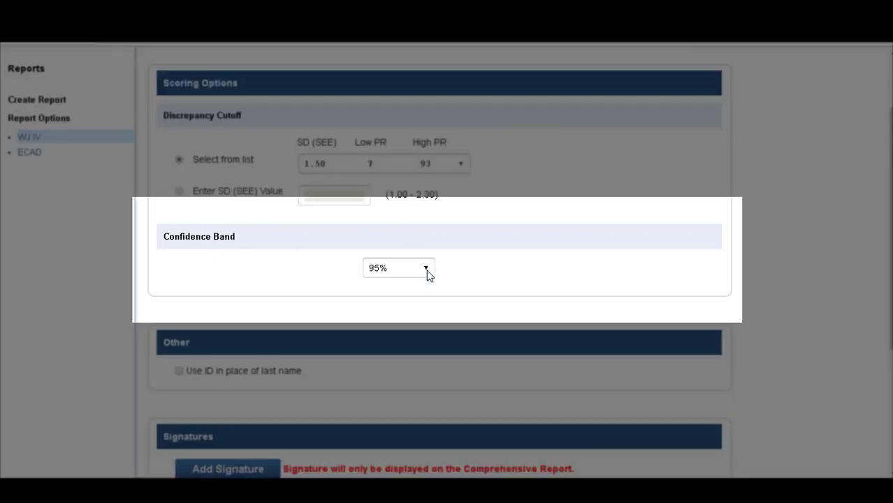
pyautogui.click(427, 271)
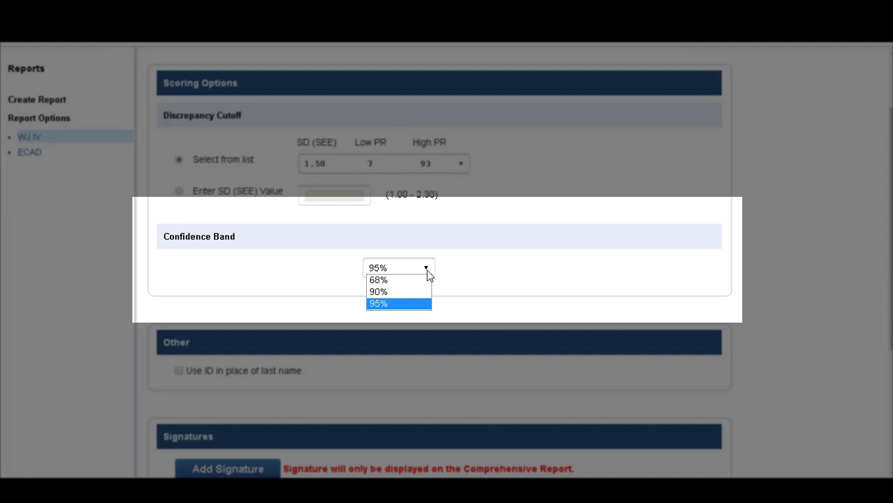
pyautogui.click(405, 304)
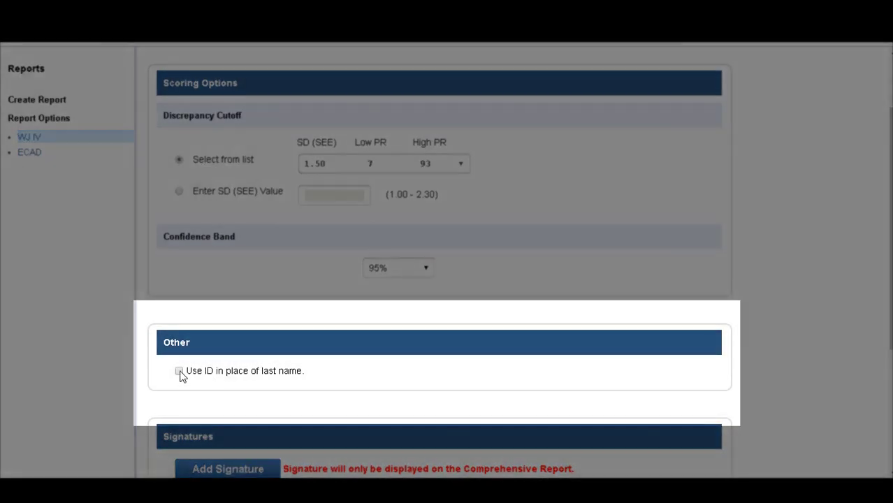
# Try the option to use the ID in place of the last name.
pyautogui.click(179, 371)
pyautogui.click(179, 371)
pyautogui.scroll(3, 205, 308)
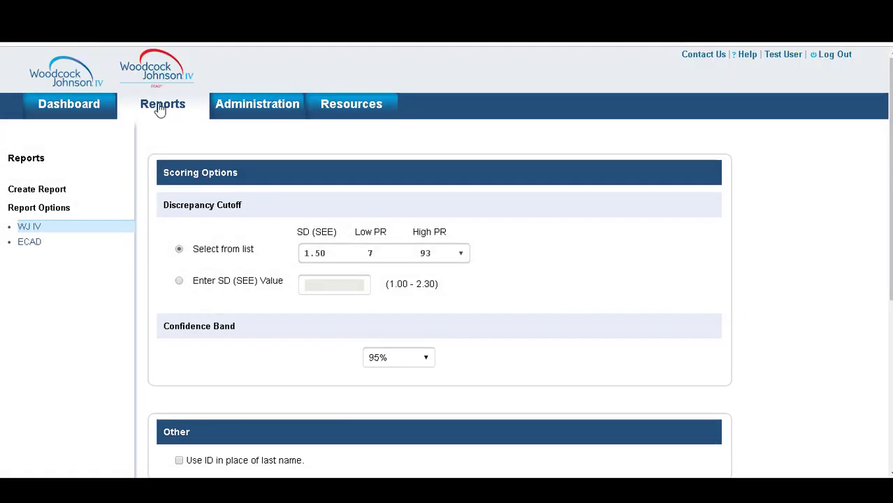
pyautogui.moveTo(170, 114)
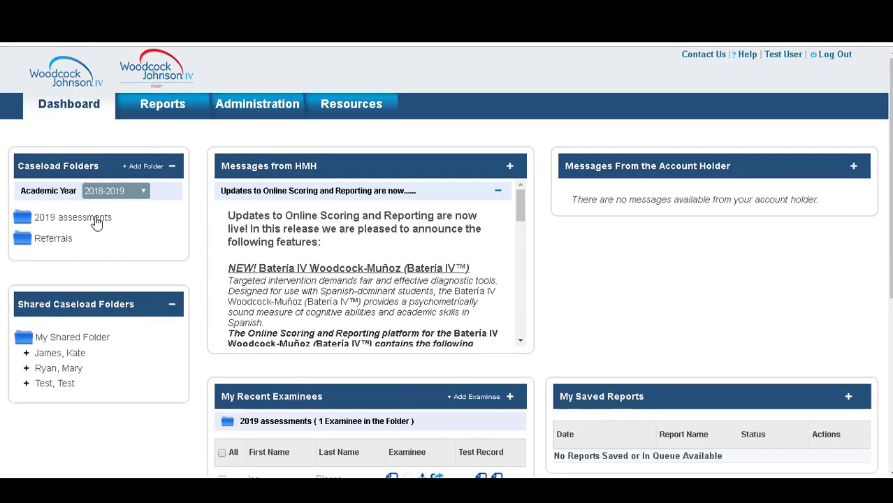
# Open the recent examinee's WJ IV Tests of Achievement Form C and Extended test record.
pyautogui.scroll(-3, 333, 412)
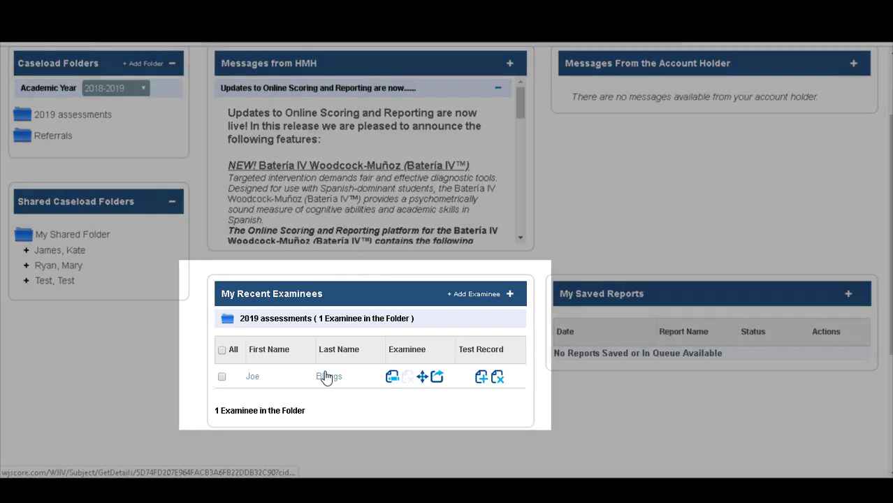
pyautogui.click(325, 376)
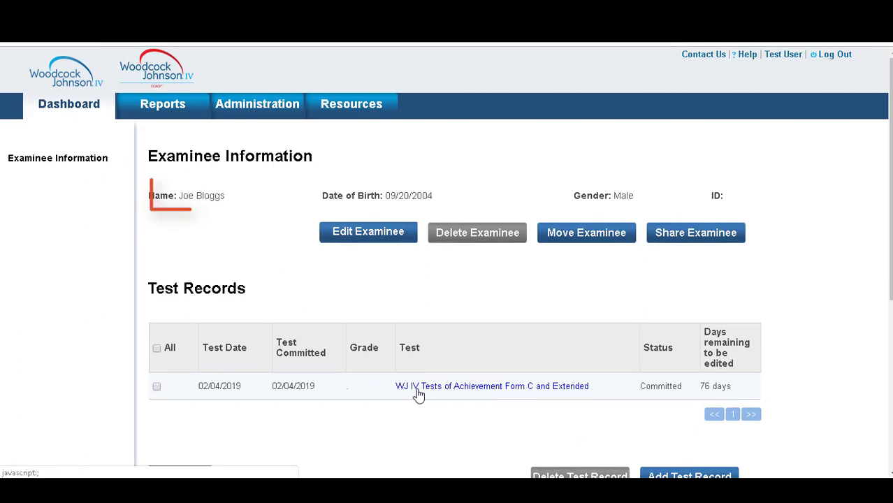
pyautogui.click(520, 389)
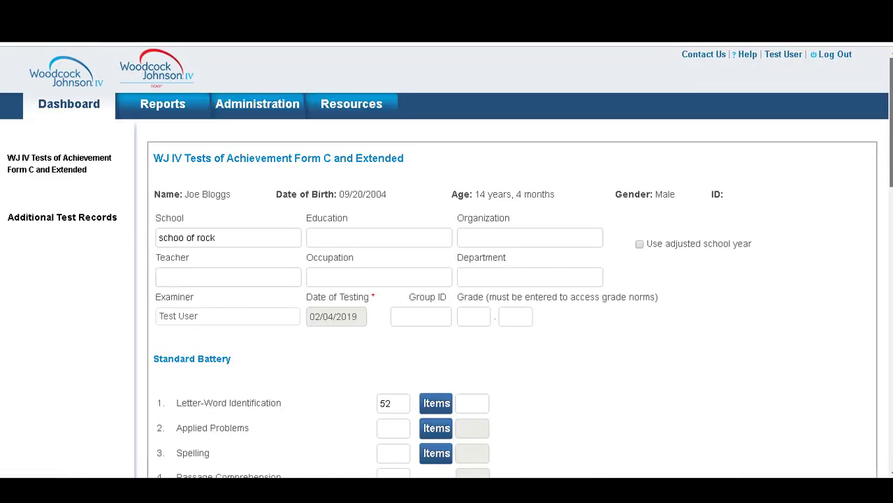
# Start a report from this test record with Score Report as the report type.
pyautogui.scroll(-15, 673, 422)
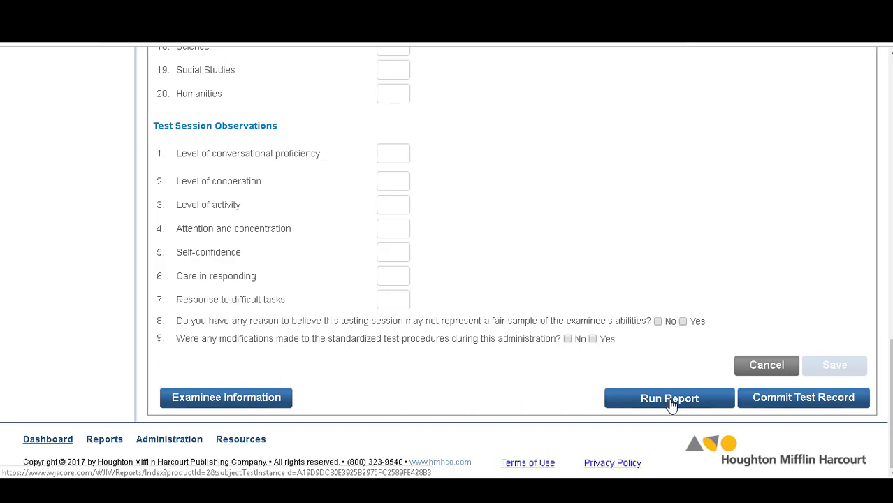
pyautogui.click(671, 404)
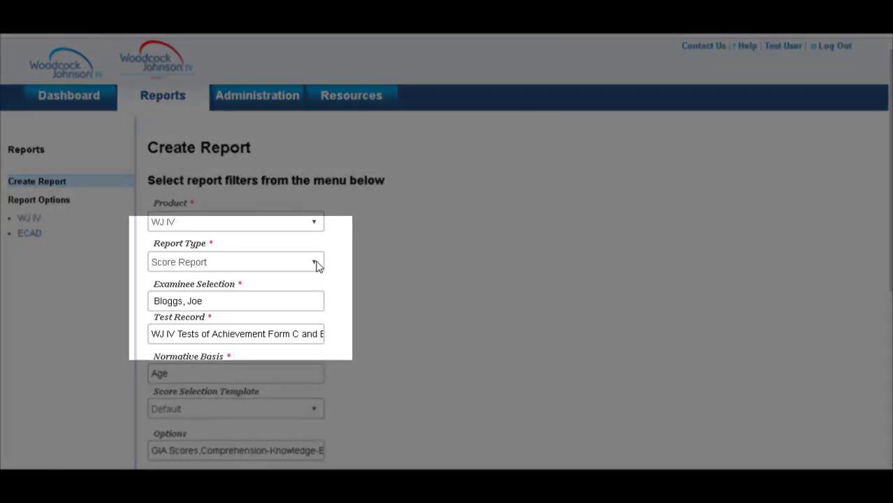
pyautogui.click(316, 263)
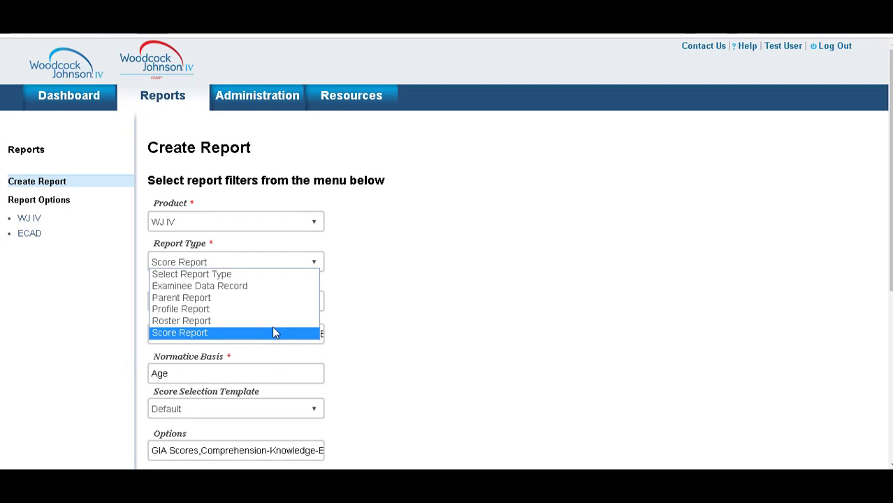
pyautogui.click(274, 332)
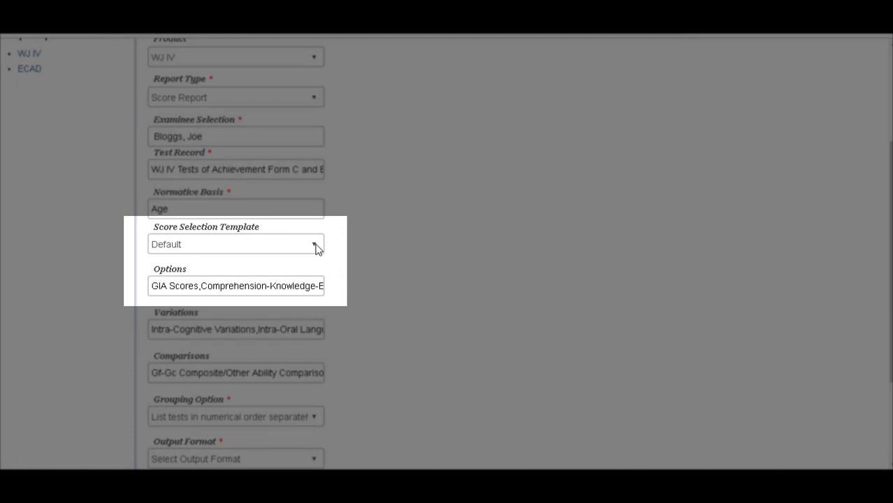
# Create a new score selection template named "Testing example template" that leaves out W Score, and save it.
pyautogui.click(314, 245)
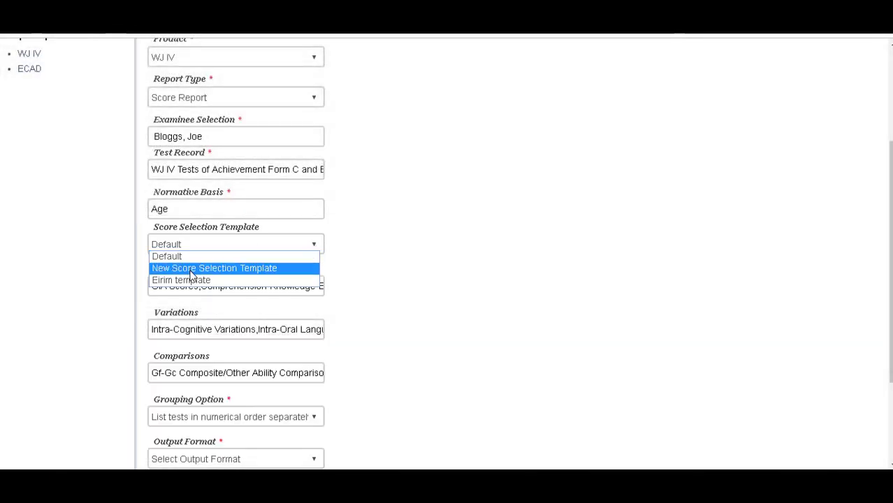
pyautogui.click(192, 269)
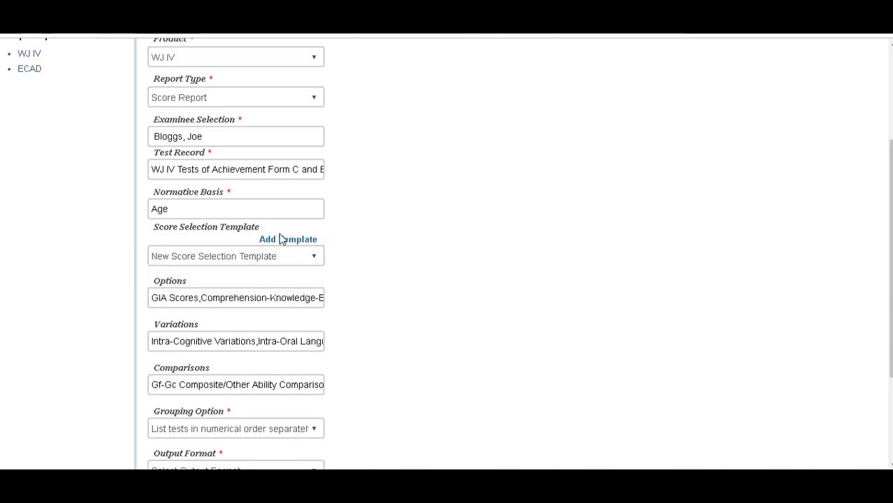
pyautogui.click(283, 240)
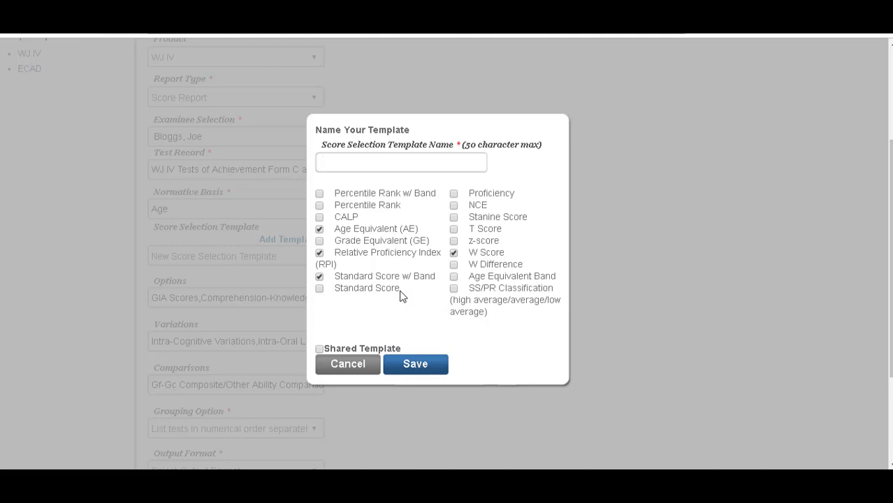
pyautogui.write('Testing e')
pyautogui.write('xanp')
pyautogui.press('BackSpace')
pyautogui.press('BackSpace')
pyautogui.write('mple ')
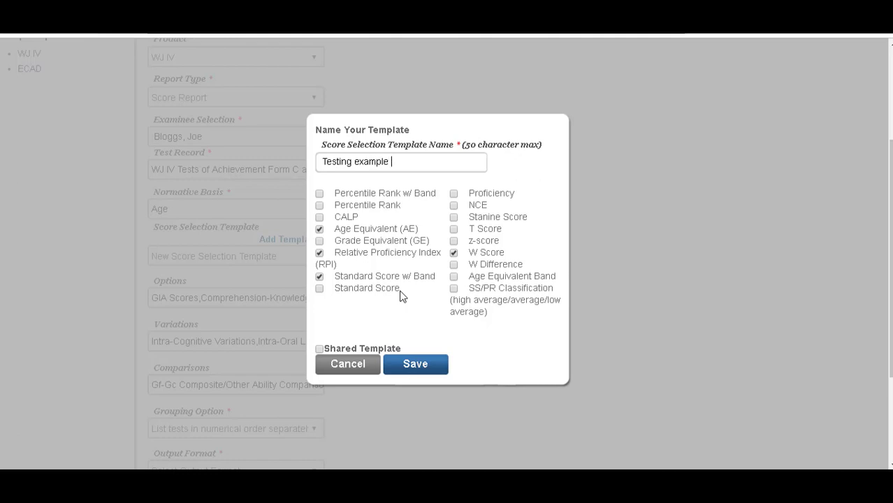
pyautogui.write('template')
pyautogui.click(454, 255)
pyautogui.click(423, 367)
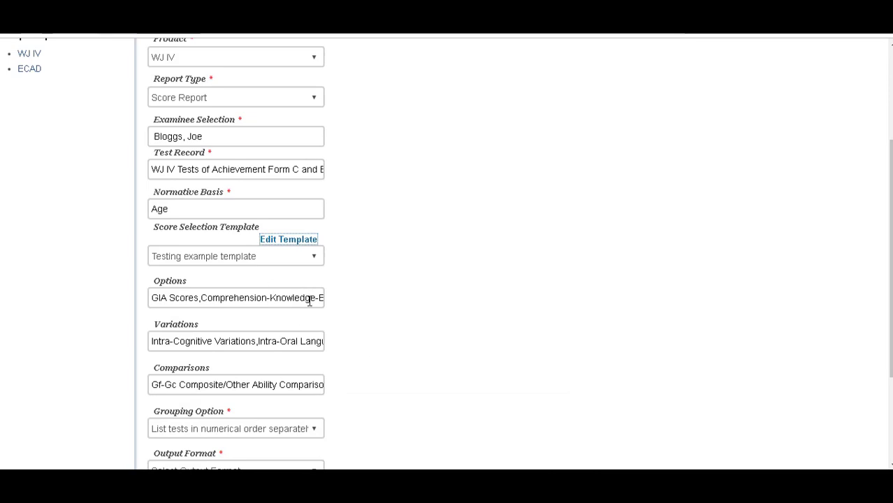
# Run the report as a PDF with tests listed in numerical order separately from clusters.
pyautogui.scroll(-3, 323, 417)
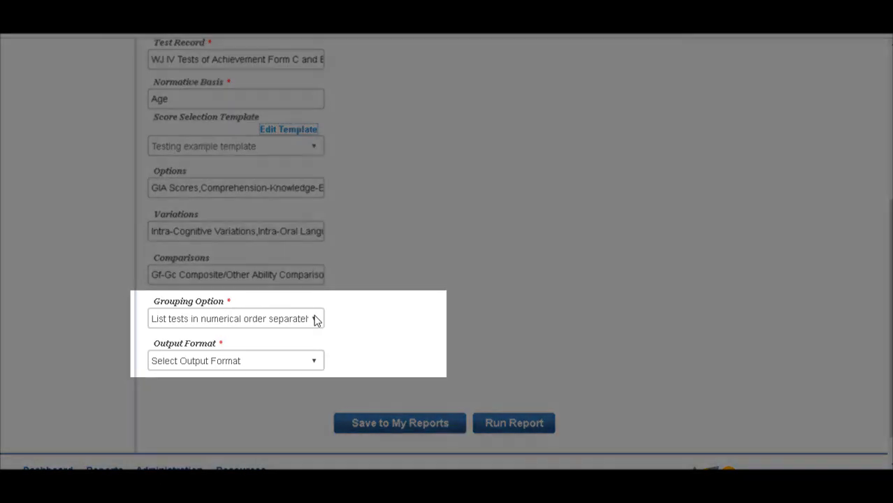
pyautogui.click(315, 320)
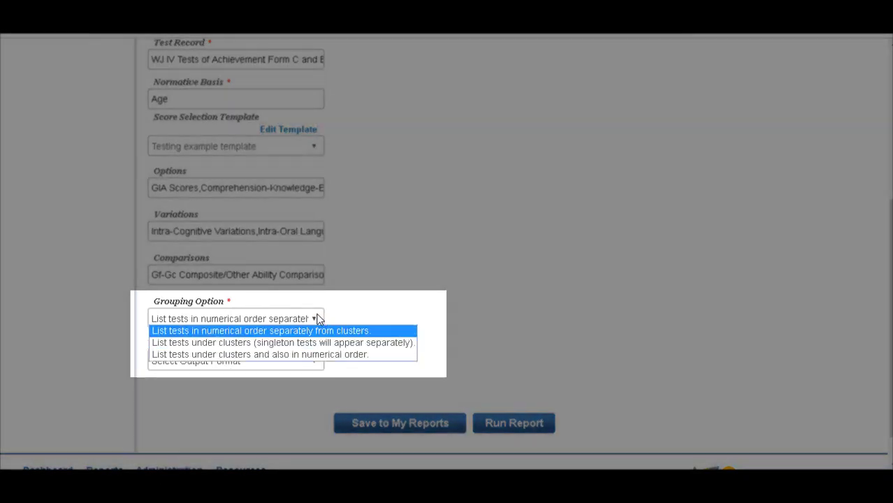
pyautogui.click(318, 319)
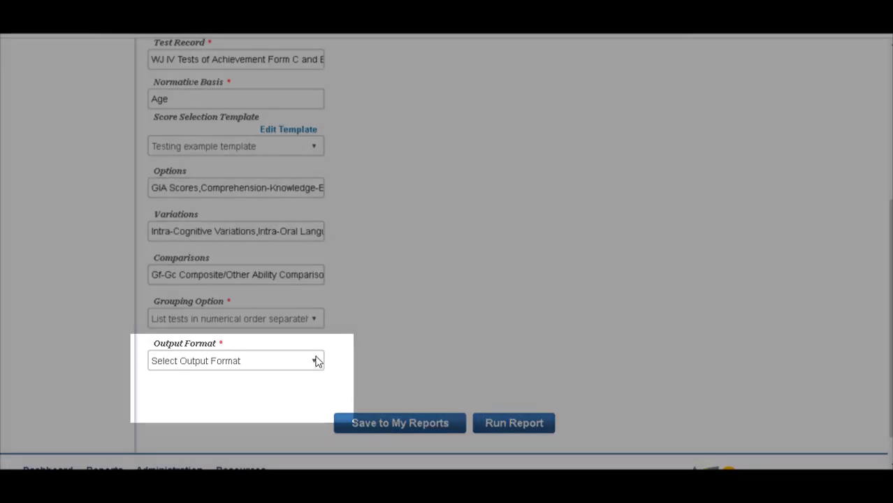
pyautogui.click(318, 360)
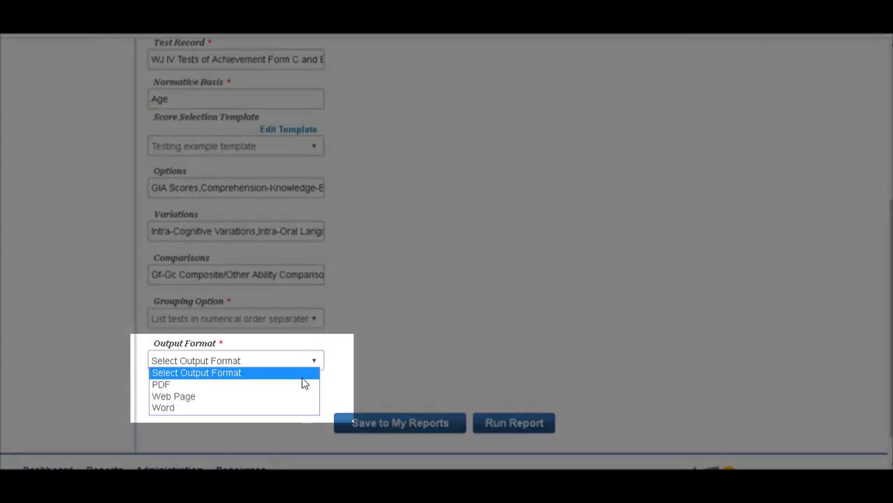
pyautogui.click(305, 387)
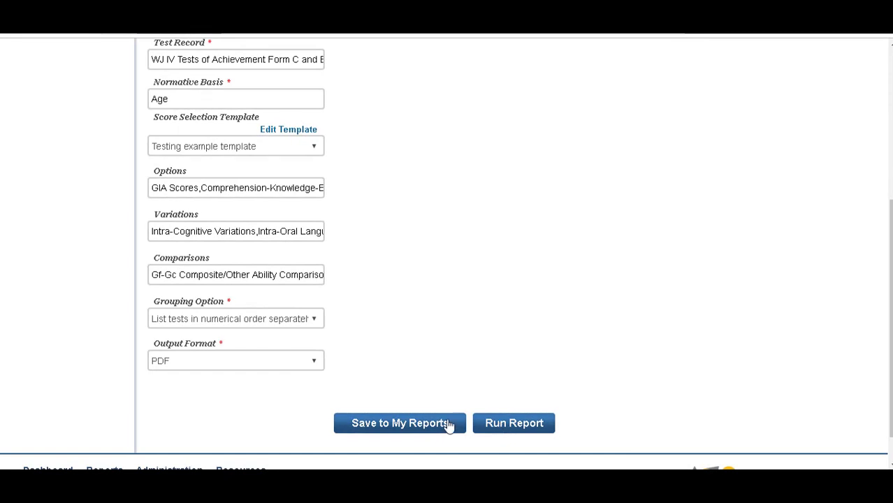
pyautogui.click(509, 426)
# Try to save the report to My Reports under the examinee's full name followed by 2.
pyautogui.click(414, 426)
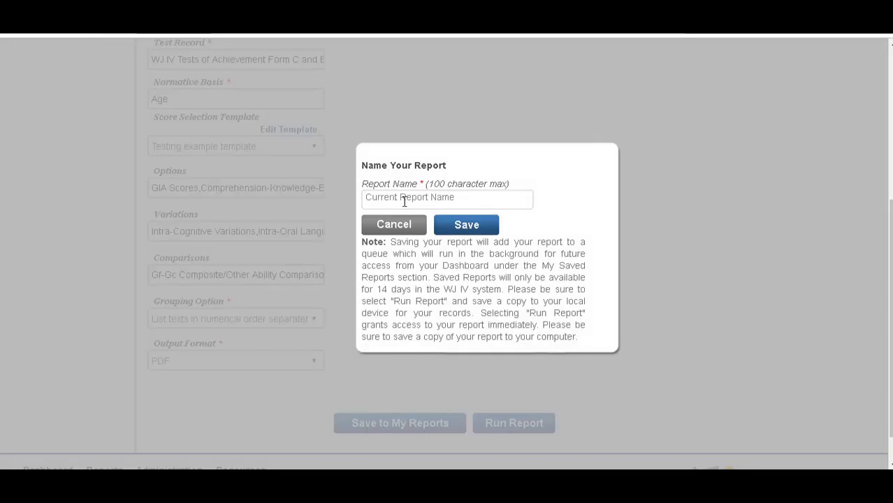
pyautogui.write('Joe Bloggs 2')
pyautogui.click(477, 231)
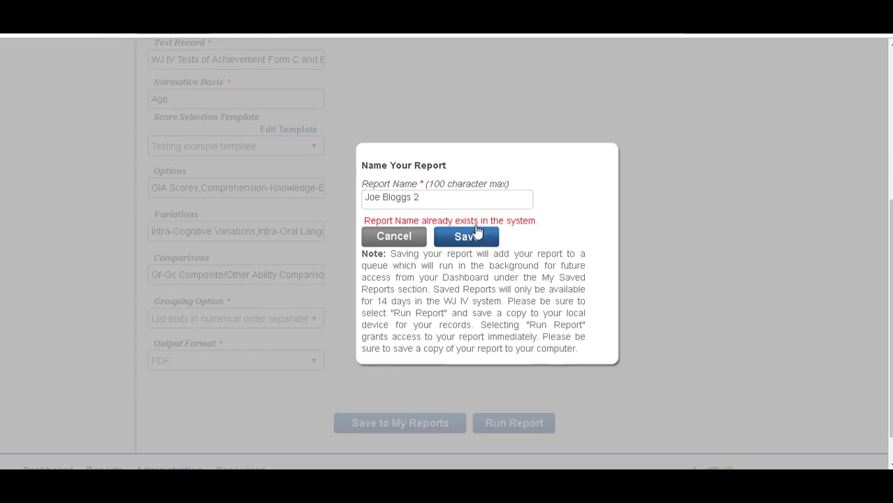
# Change the number at the end of the report name to 3 and save the report.
pyautogui.click(431, 200)
pyautogui.press('BackSpace')
pyautogui.write('3')
pyautogui.click(454, 239)
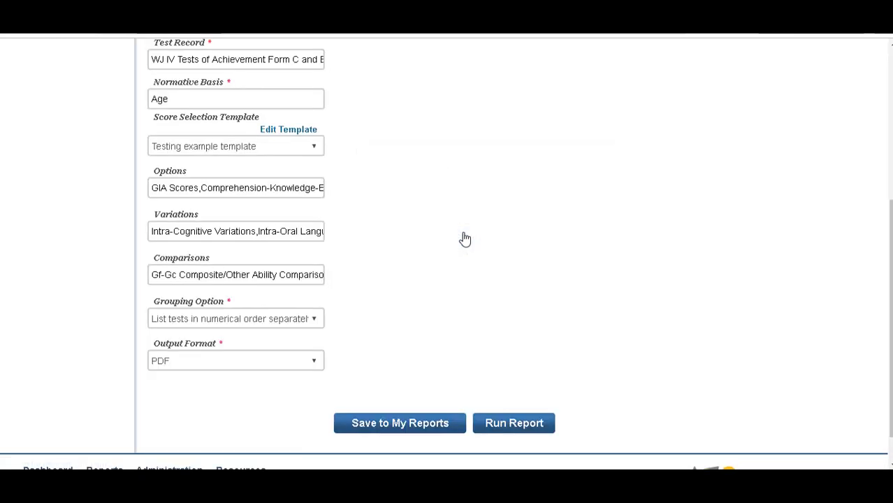